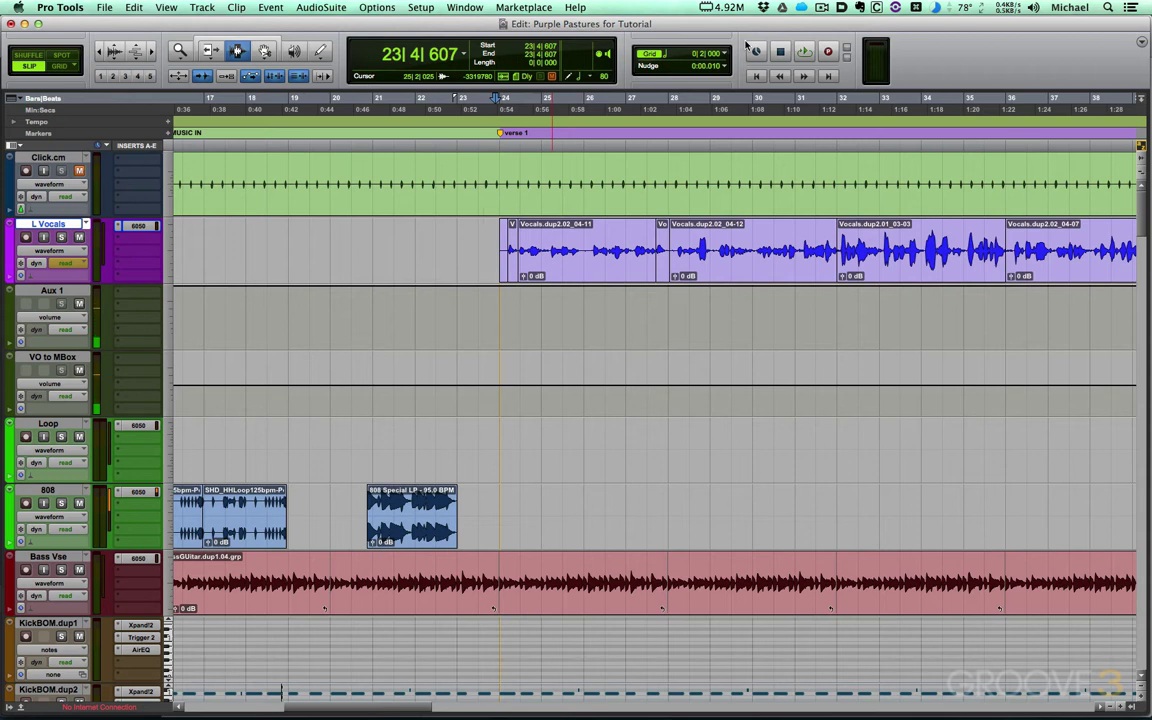
Audition the start of verse 1 and open the 6050 Ultimate Channel Strip on the L Vocals track.
key("space")
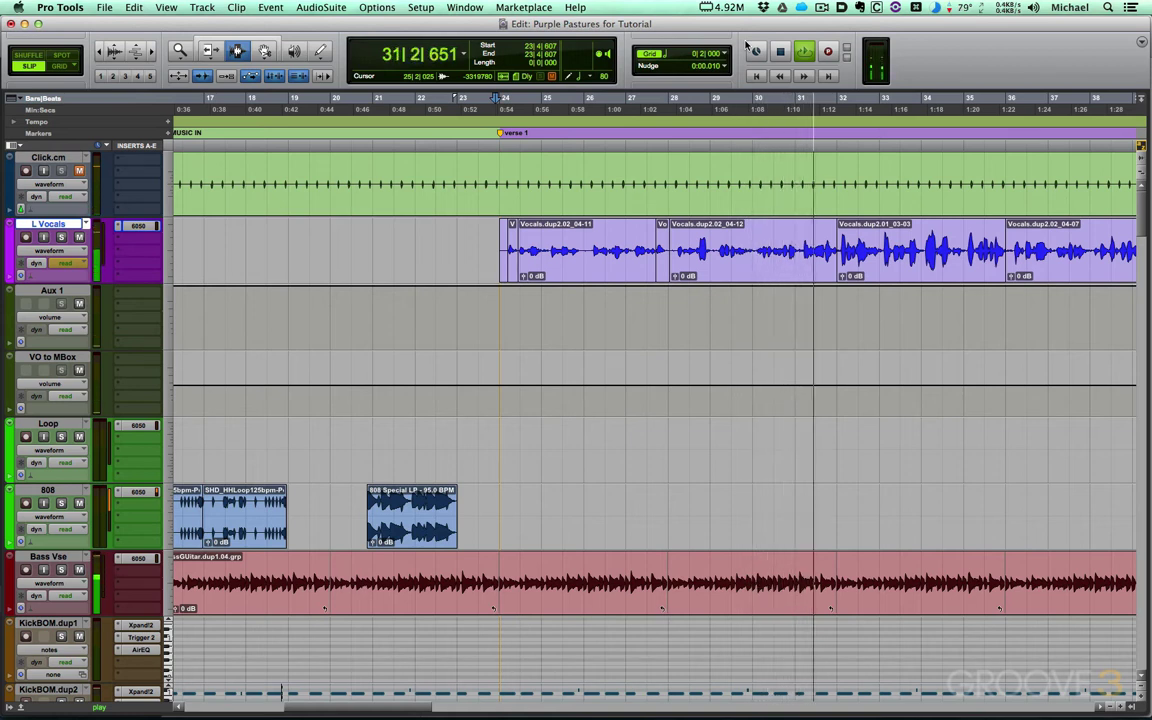
key("space")
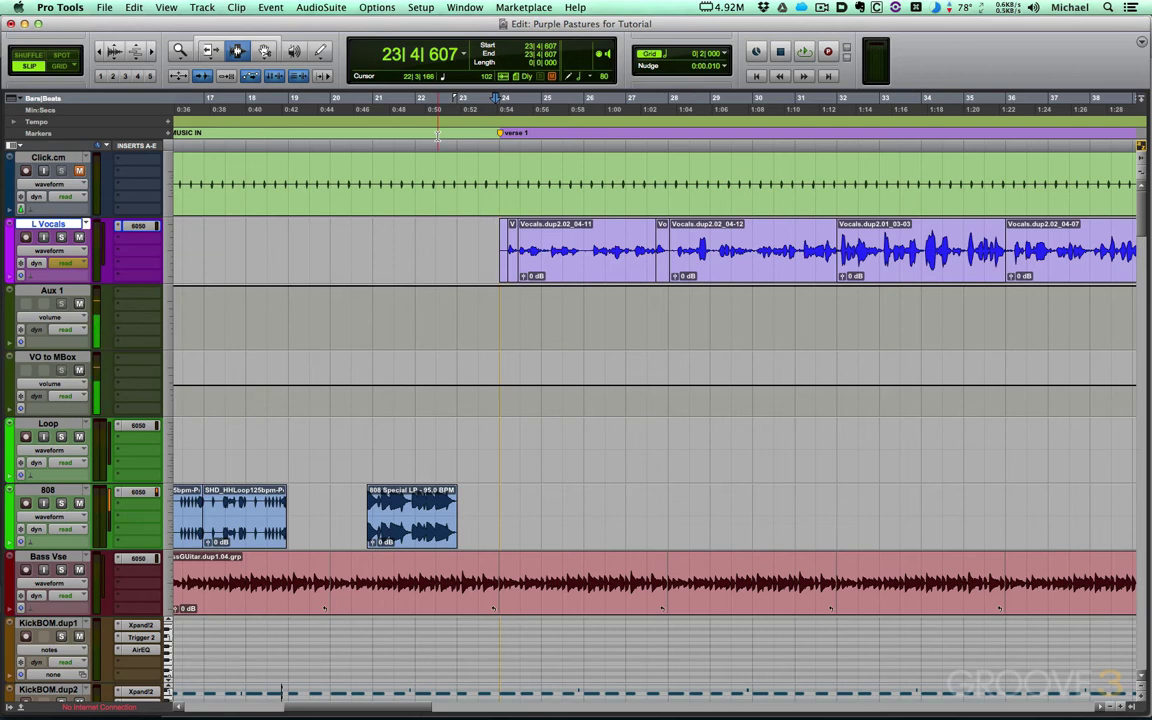
left_click(136, 226)
left_click_drag(555, 148, 481, 202)
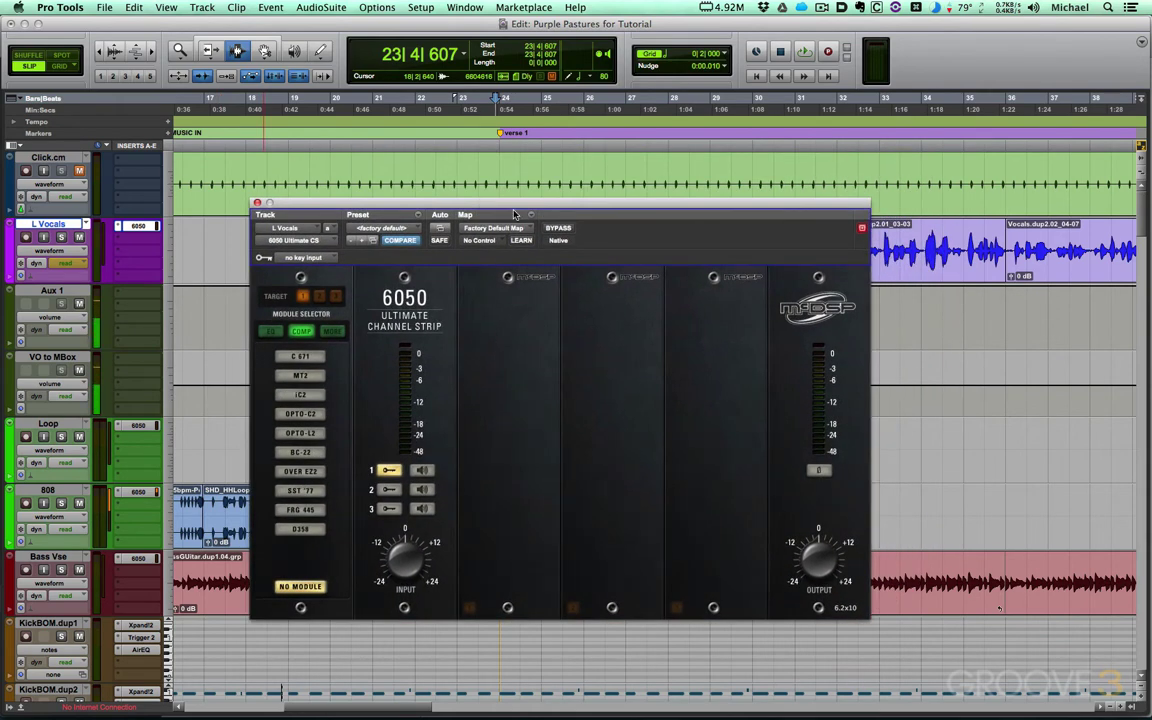
left_click_drag(565, 205, 534, 256)
Load the E 670 equalizer in the channel strip's second slot and the C 671 compressor in the third.
left_click(605, 330)
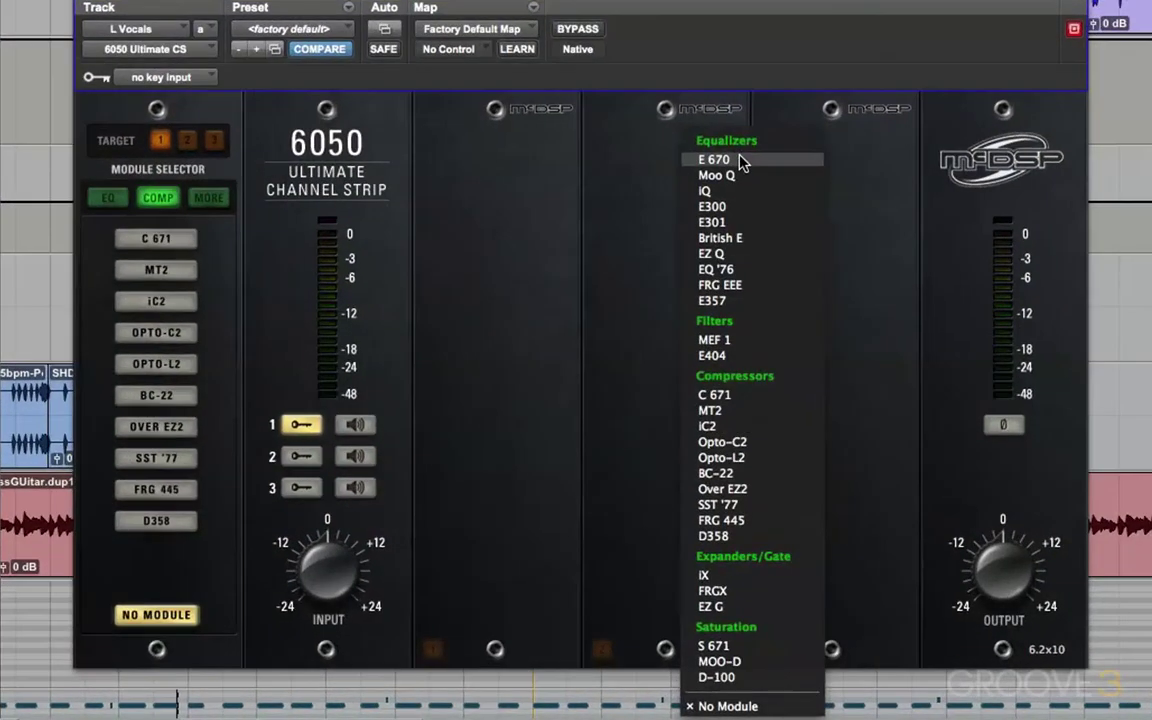
left_click(615, 359)
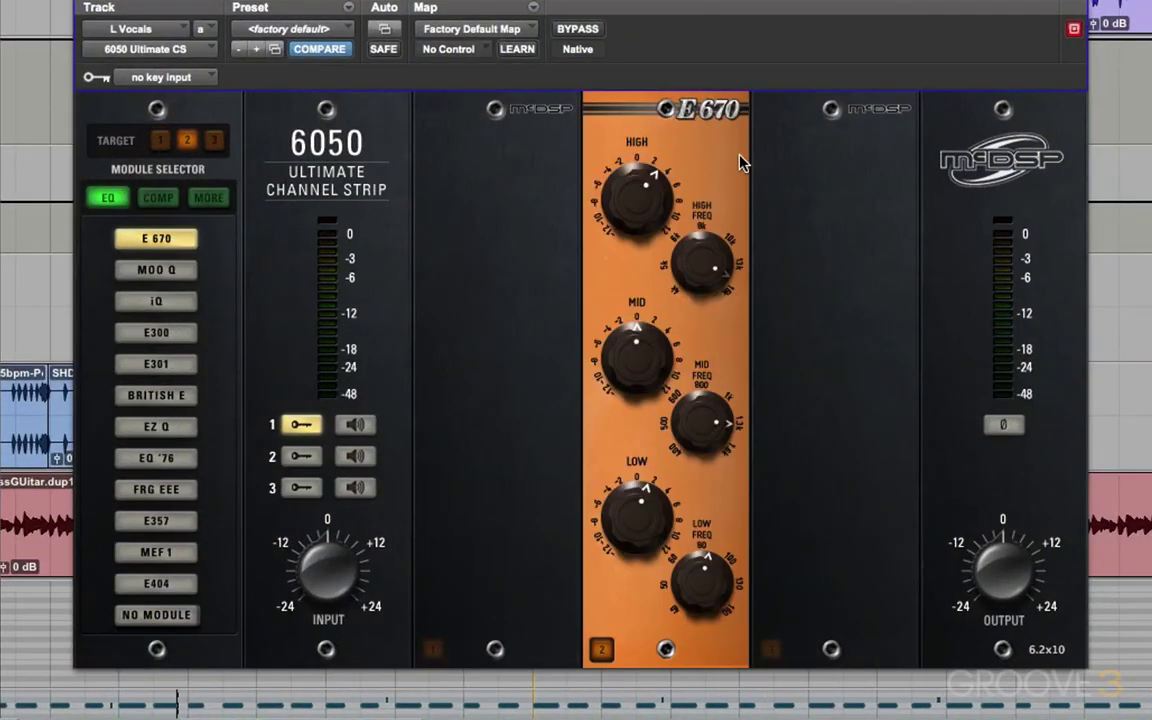
left_click(868, 112)
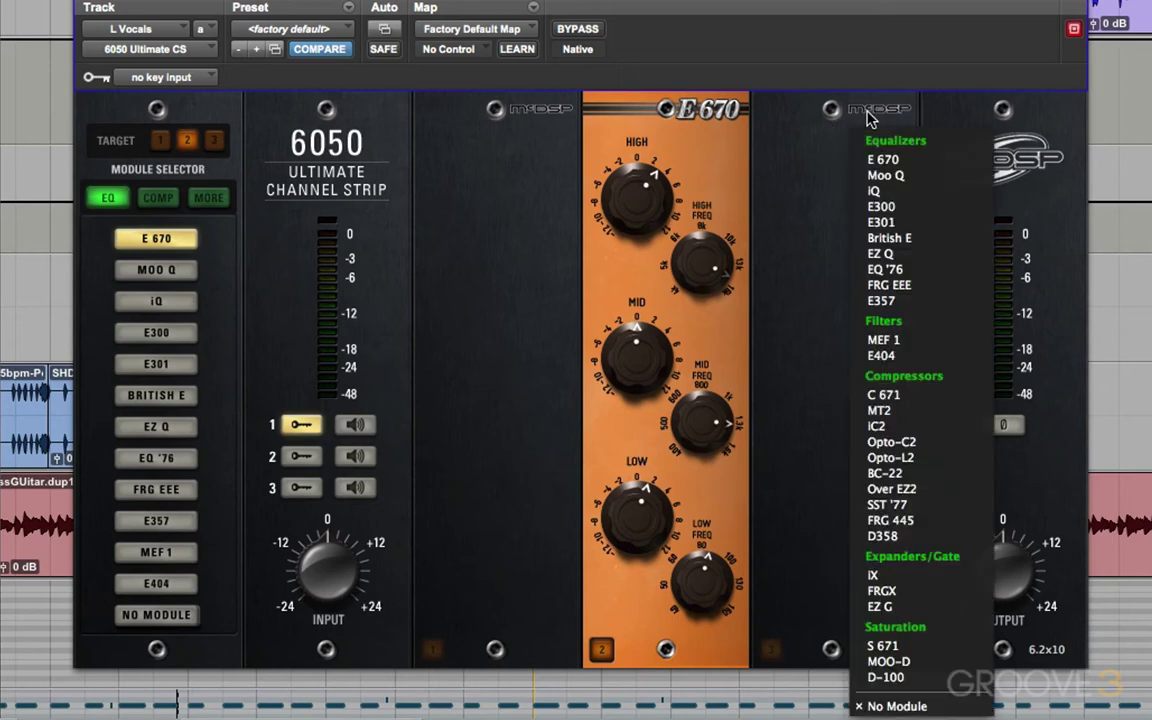
left_click(905, 394)
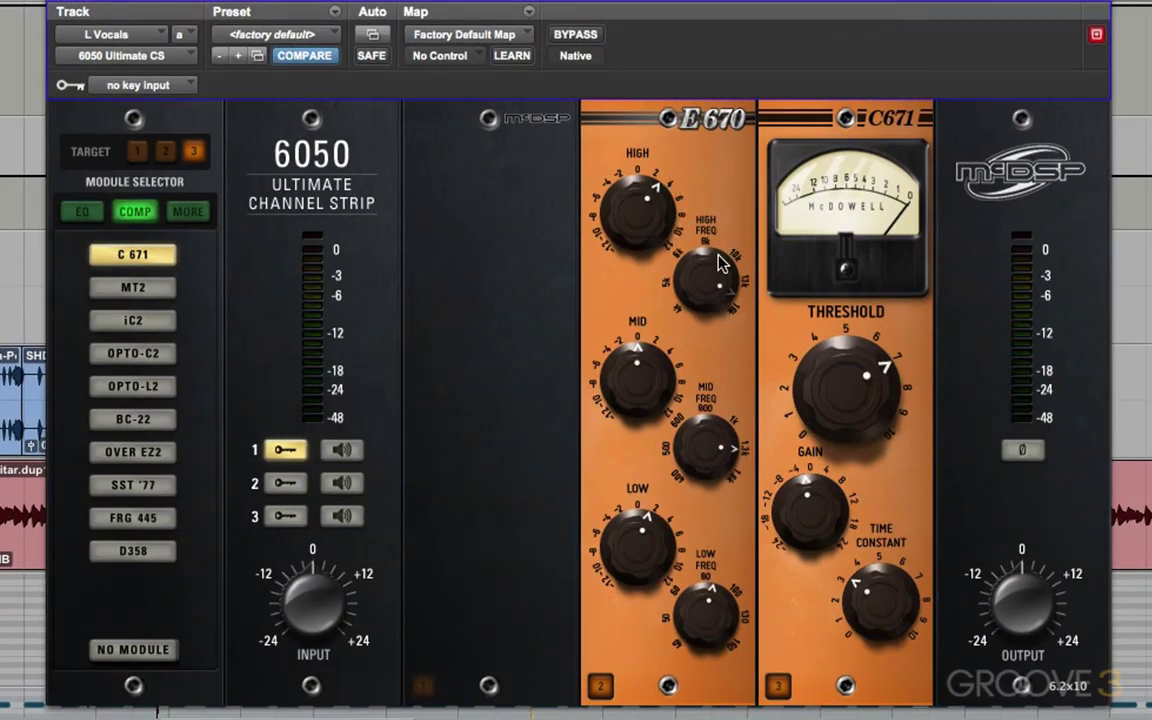
On the E 670, raise the High gain to about 4 and lower the high frequency slightly.
left_click_drag(636, 224, 643, 193)
mouse_move(694, 265)
left_mouse_down()
mouse_move(713, 355)
mouse_move(712, 258)
left_mouse_up()
left_click_drag(630, 224, 630, 238)
On the C671 compressor, set the time constant to 2 and the threshold to about 7.5.
left_click_drag(867, 430, 867, 424)
left_click_drag(880, 600, 883, 604)
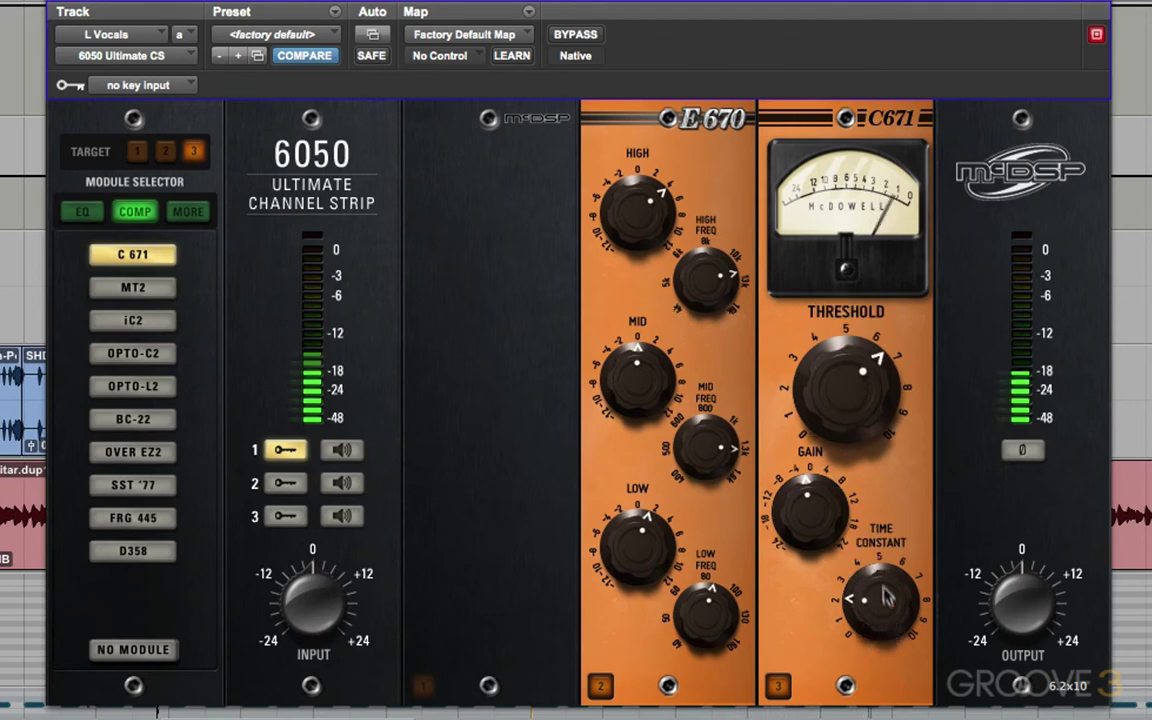
left_click_drag(845, 414, 845, 385)
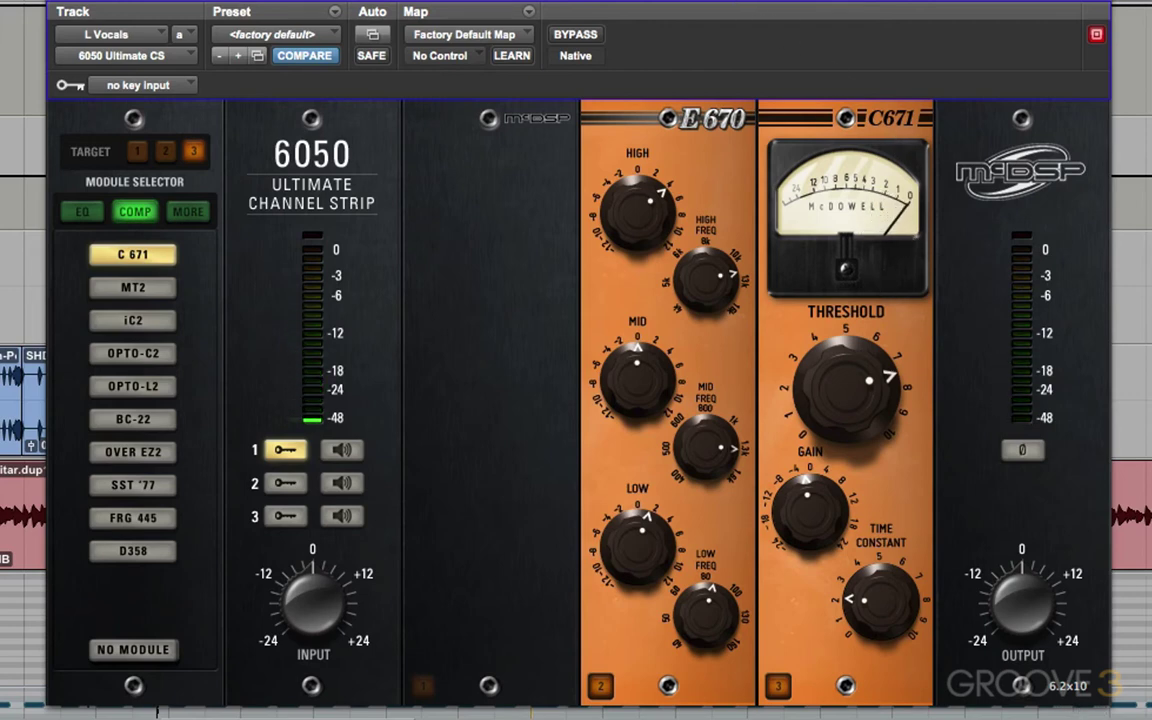
Compare the vocal with the channel strip bypassed and active, trying a different output level and resetting it to 0.
left_click(582, 36)
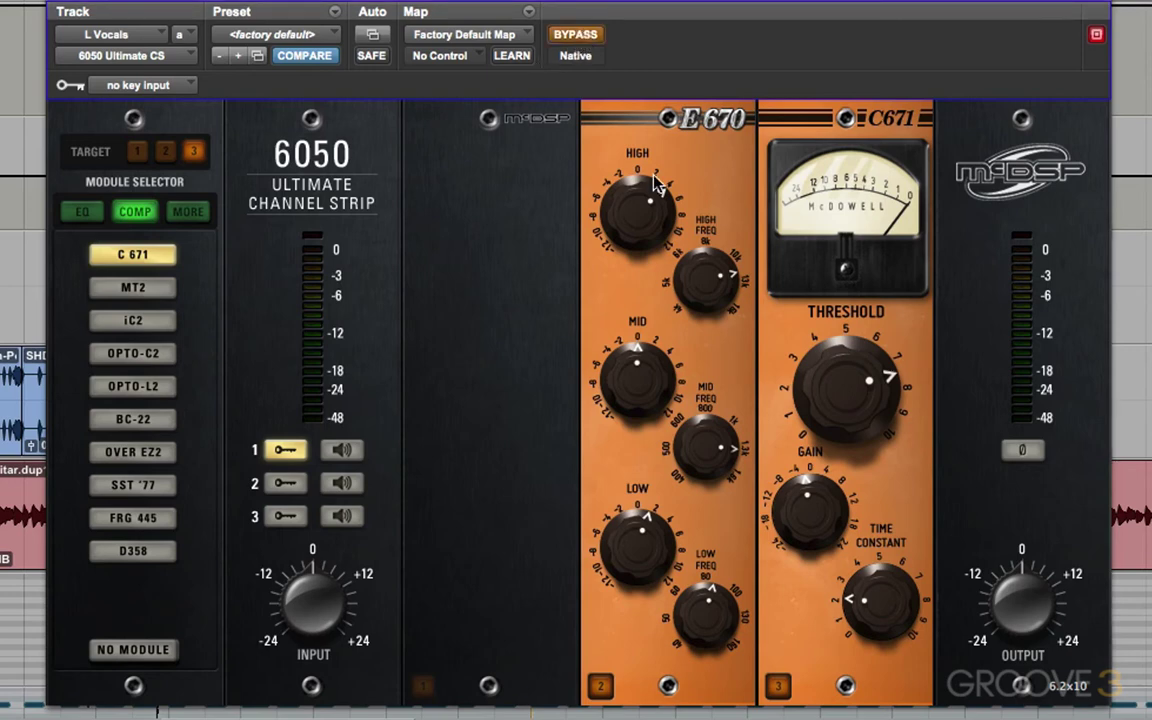
left_click_drag(1021, 600, 1022, 588)
left_click(1022, 595, "alt")
left_click(582, 39)
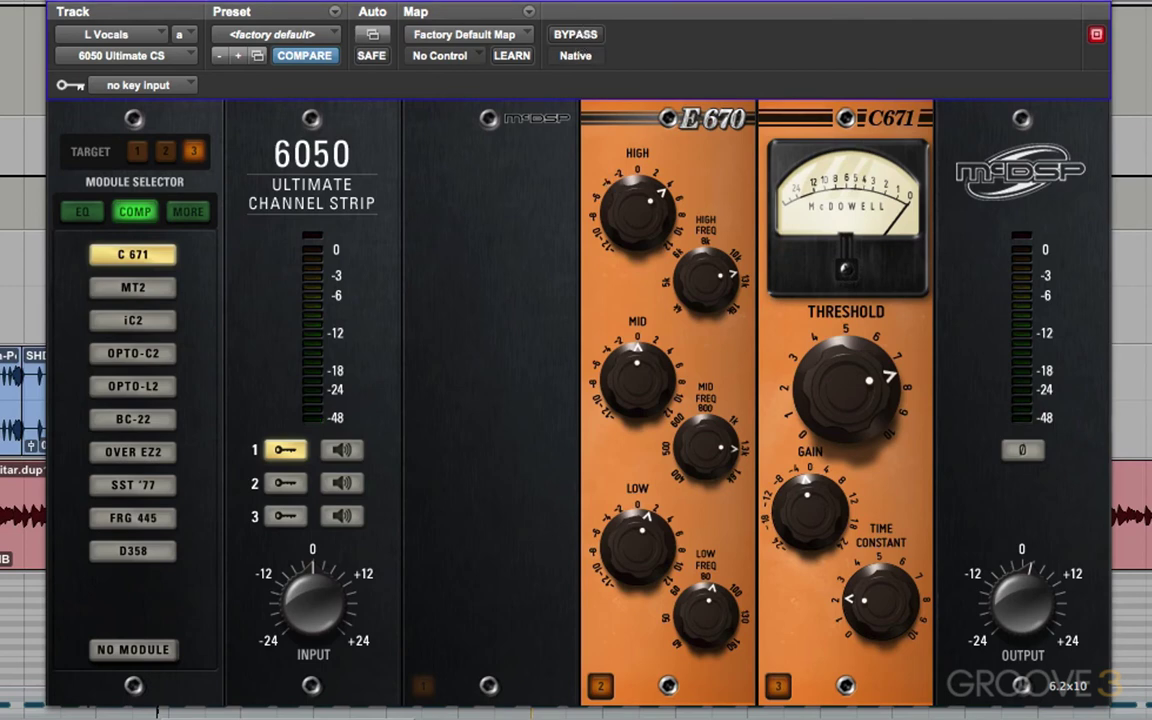
left_click(573, 36)
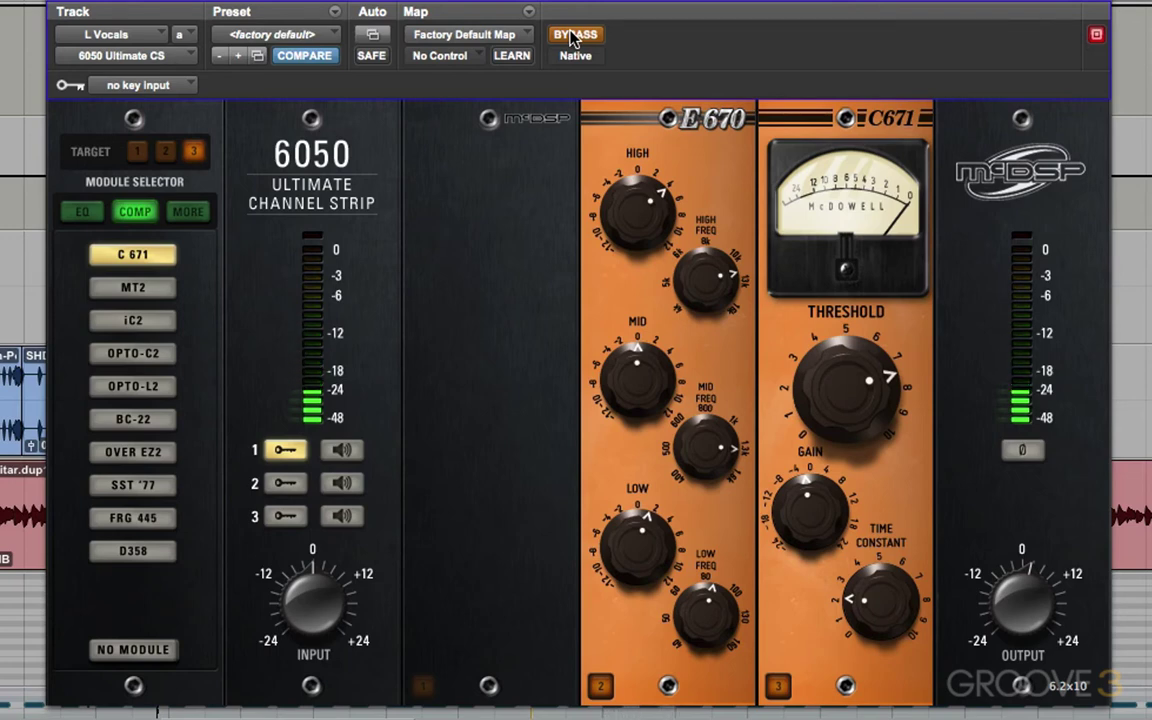
left_click(573, 36)
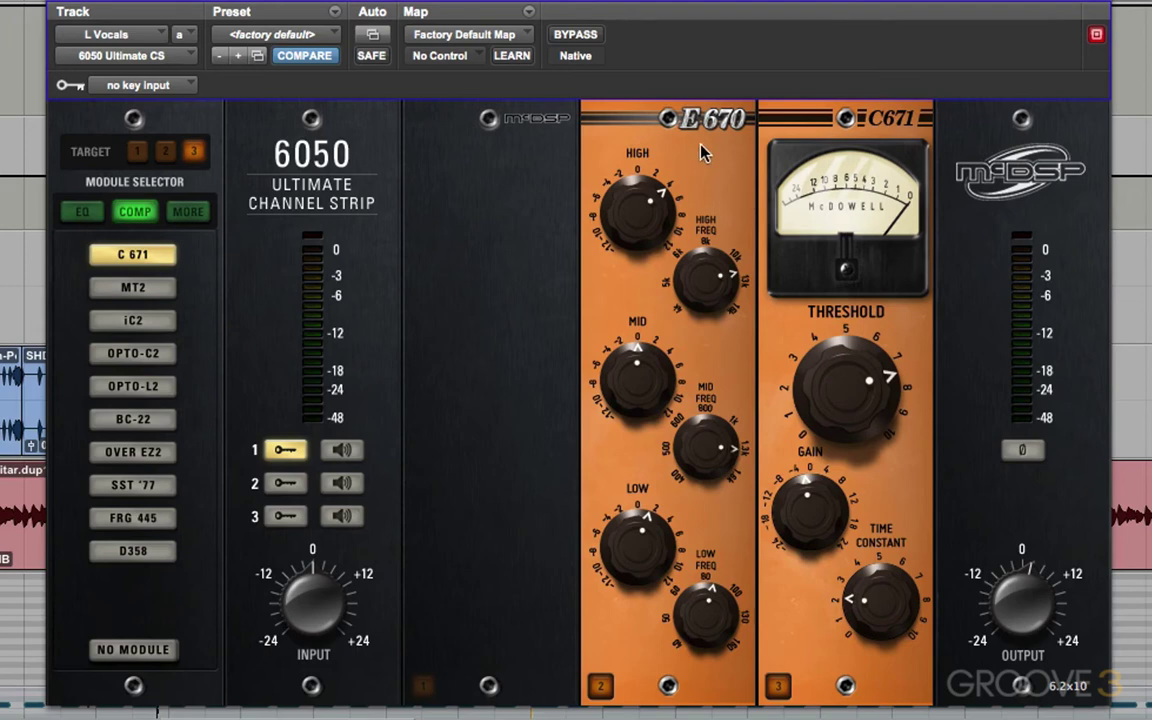
Load the S 671 saturation module in the first slot, with tone reset to 0 and saturation at about 10.
left_click(505, 120)
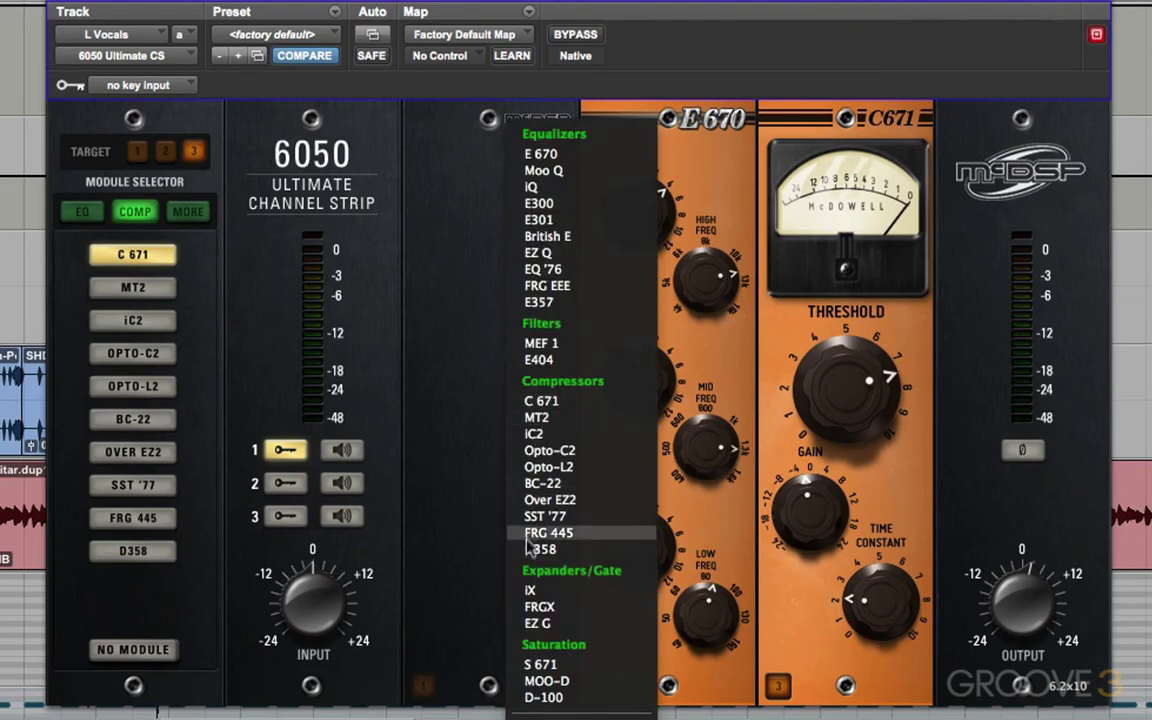
left_click(541, 665)
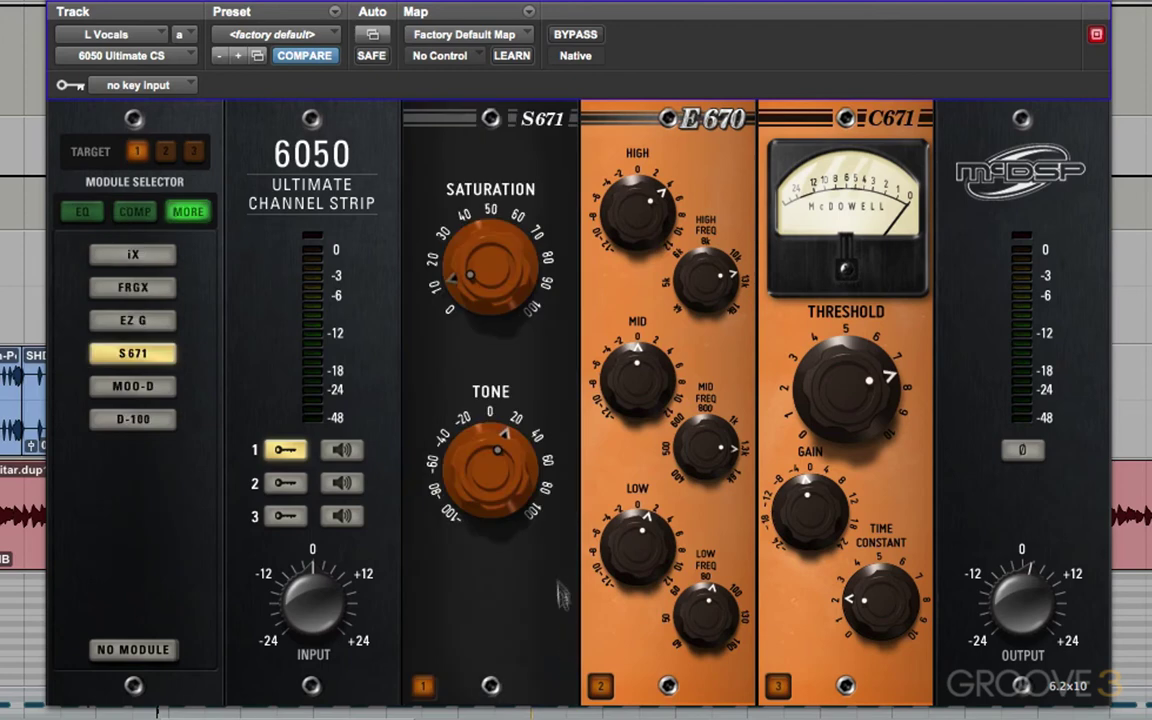
left_click_drag(440, 268, 488, 157)
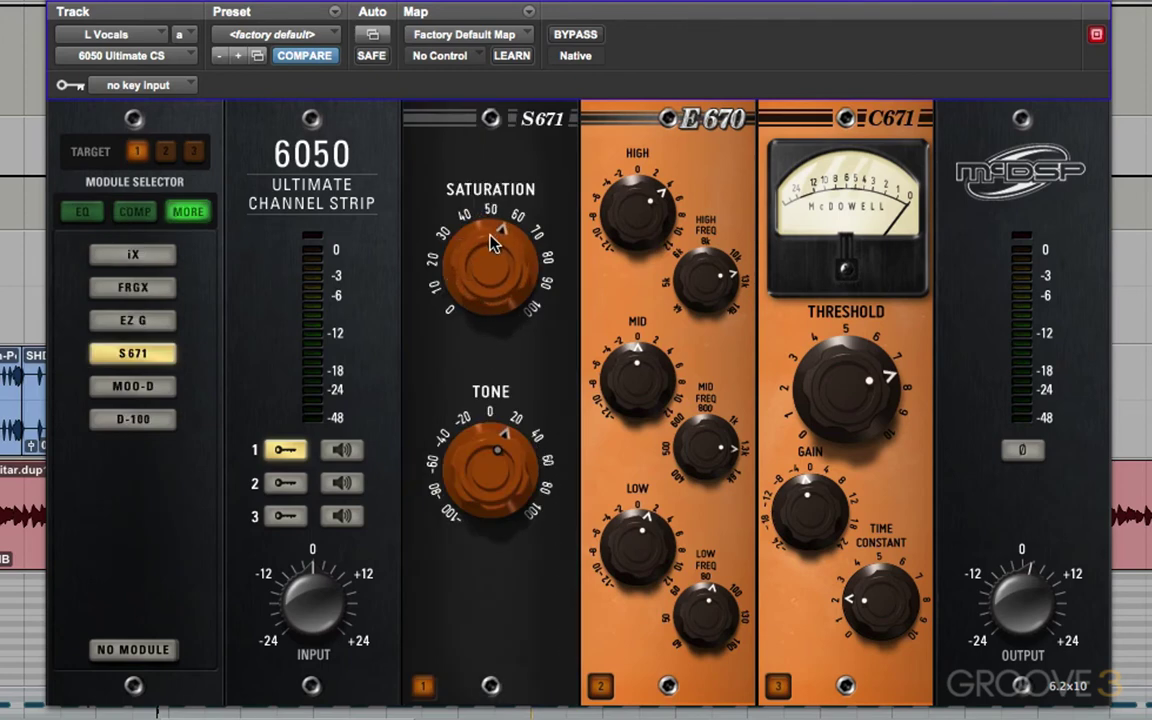
left_click_drag(490, 248, 490, 225)
left_click(486, 478, "alt")
left_click_drag(478, 267, 478, 345)
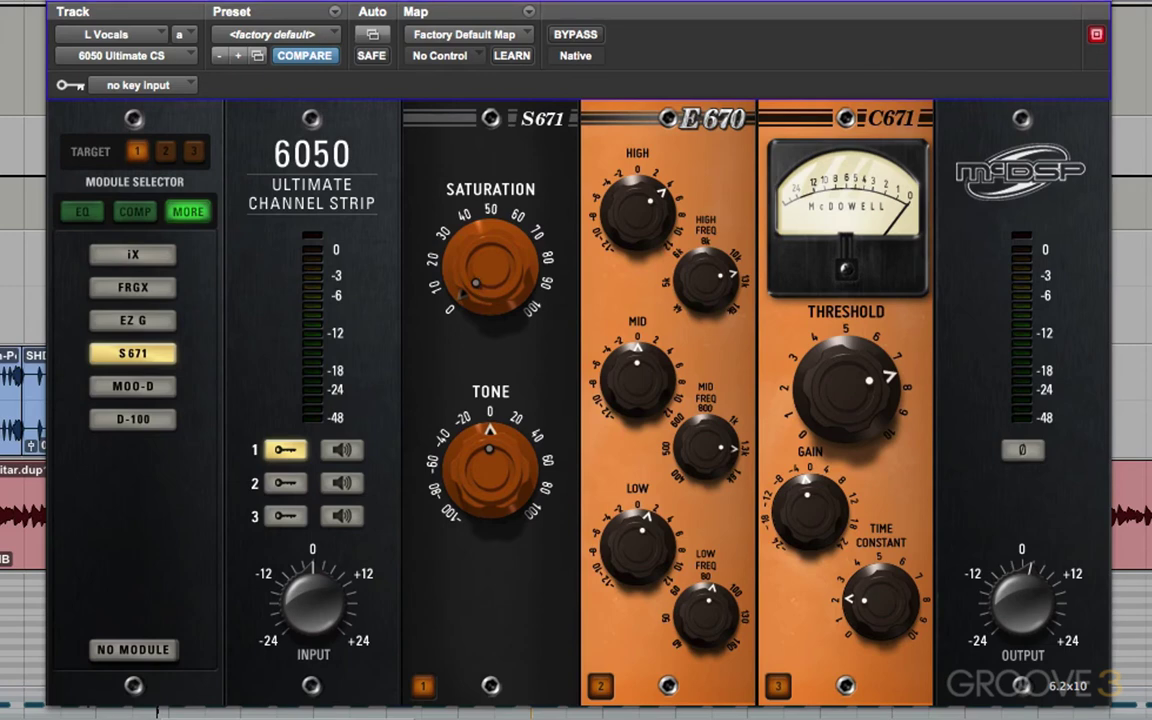
left_click_drag(490, 258, 500, 260)
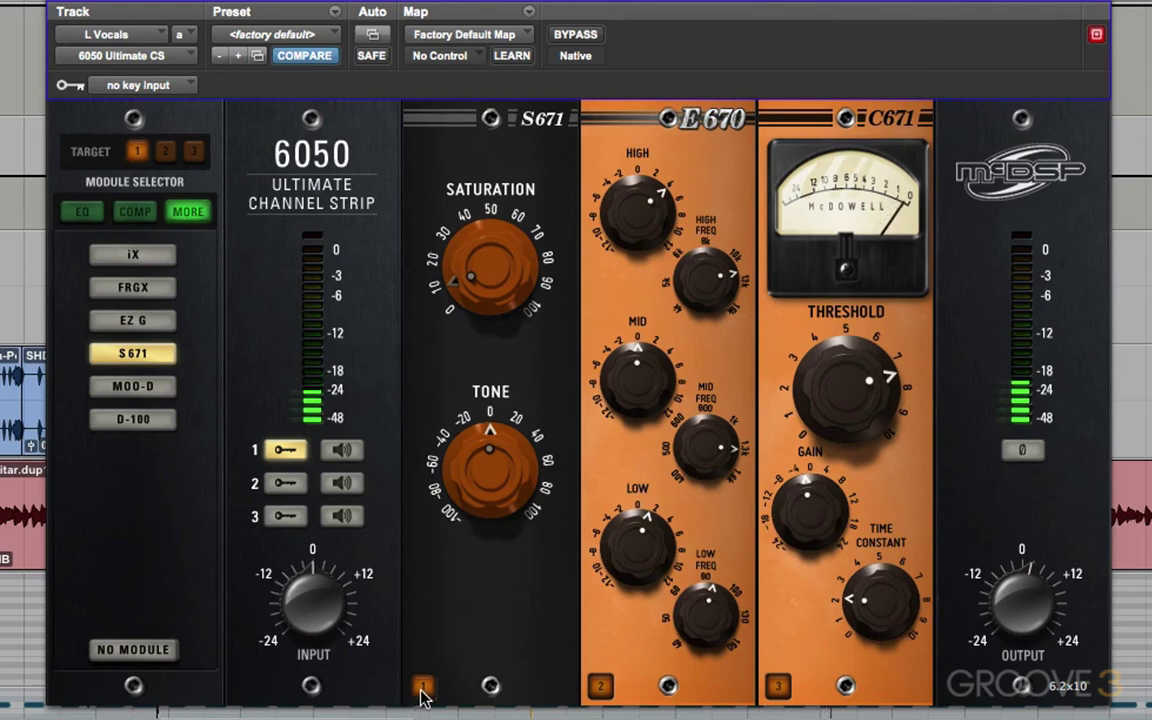
Audition the vocal with the S671 module off and on, and raise its saturation to about 15.
left_click(421, 690)
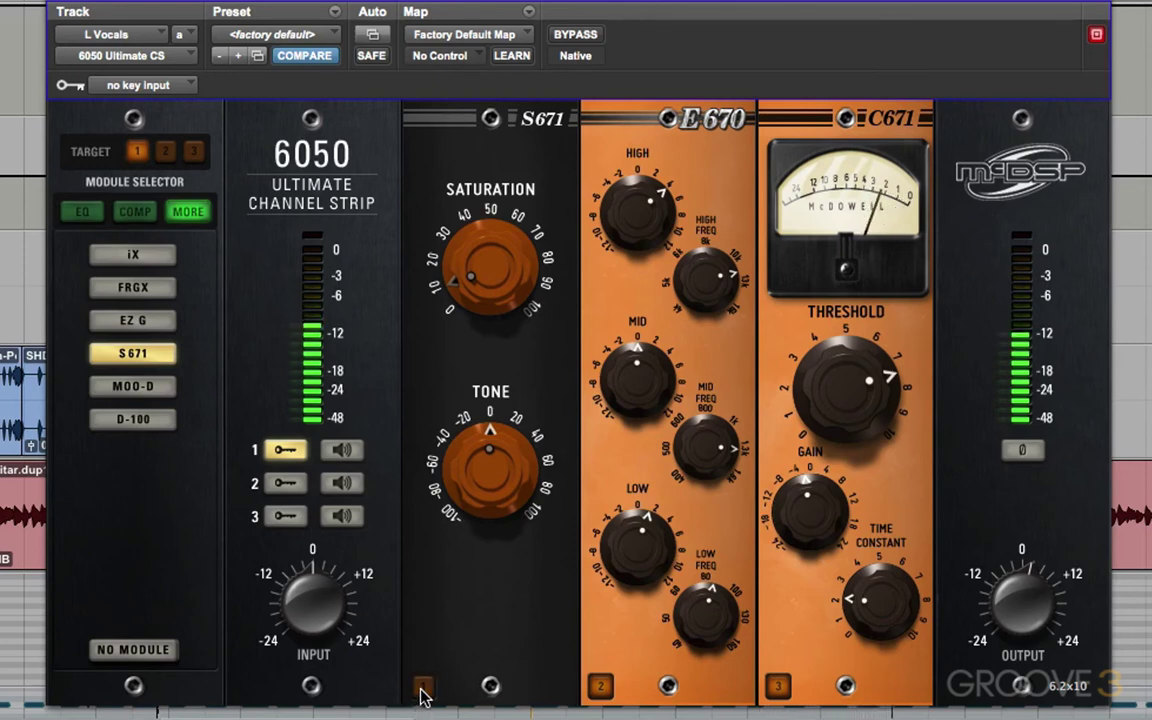
left_click(421, 688)
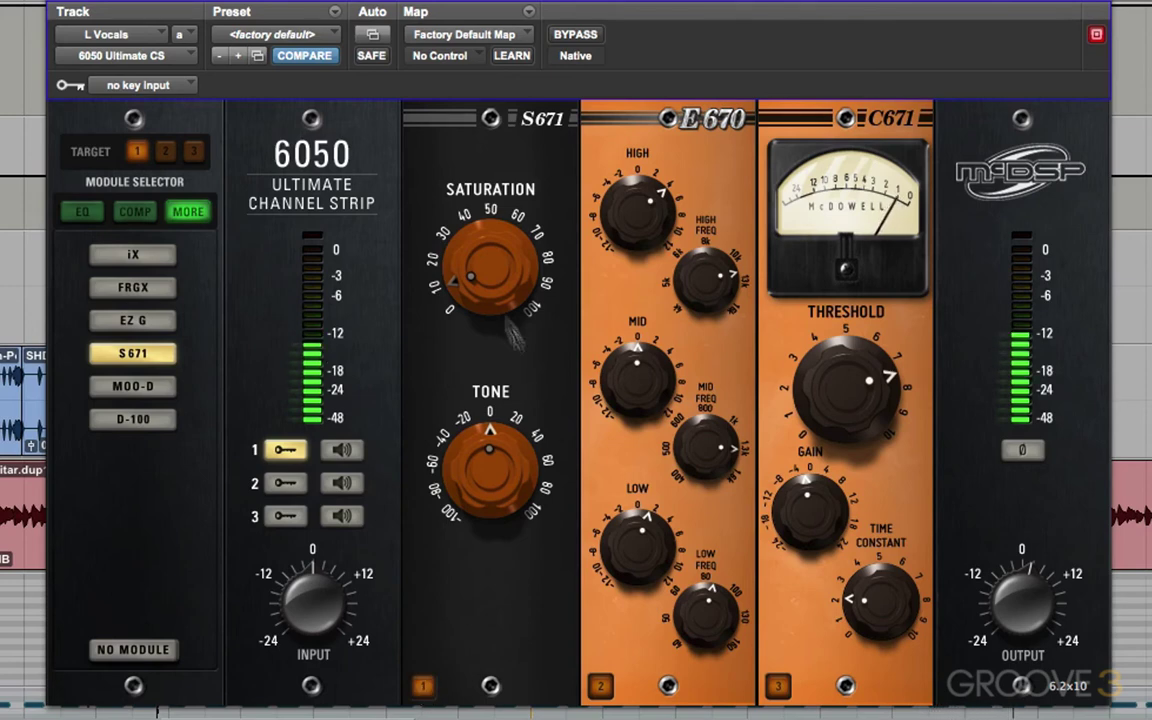
scroll(483, 272, "up", 5)
scroll(489, 268, "up", 5)
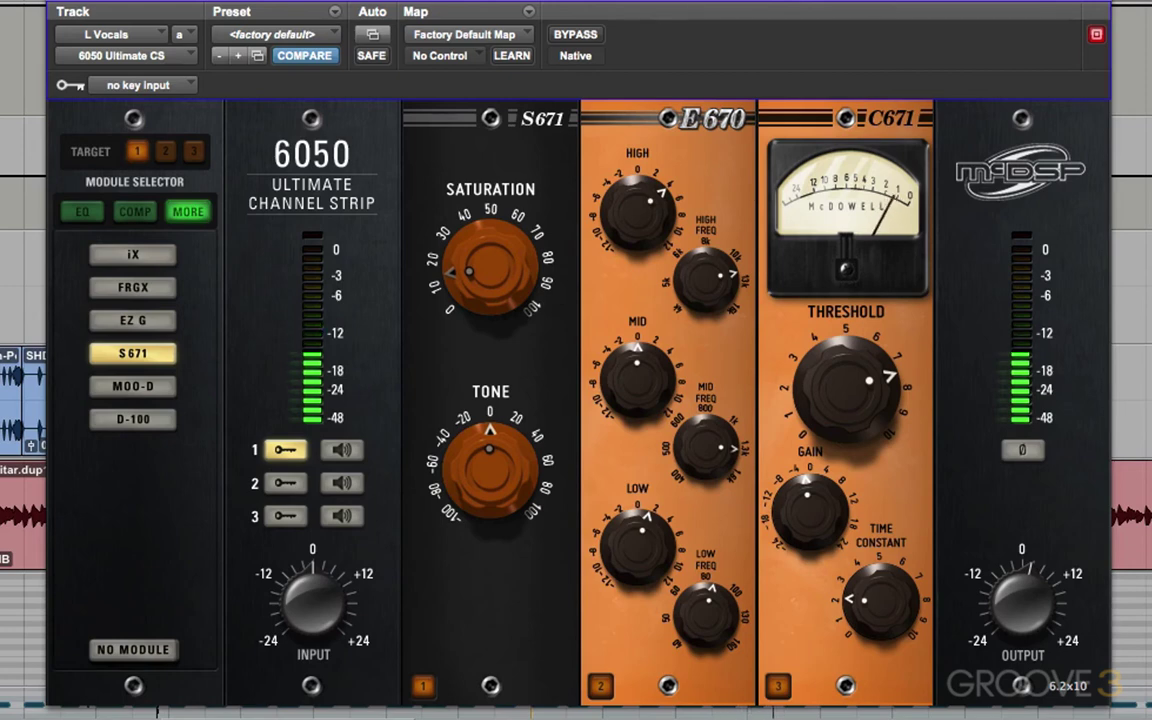
Compare the saturated vocal against the unprocessed one by bypassing and re-enabling the whole channel strip.
left_click(575, 38)
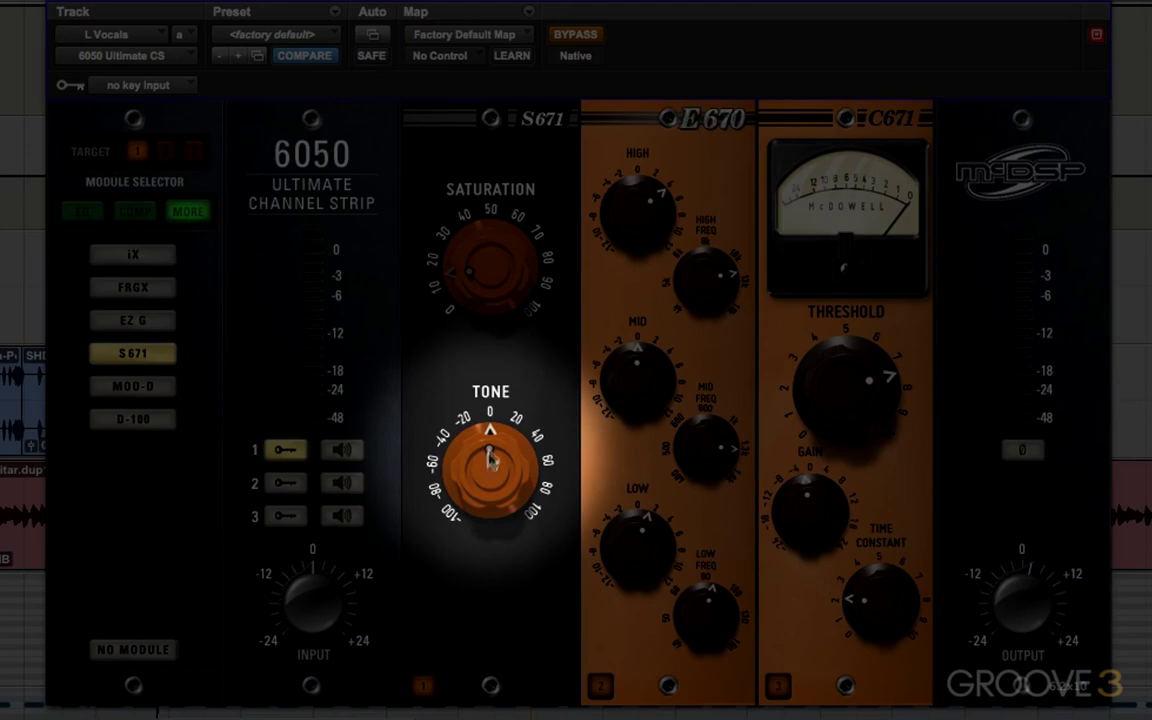
left_click(582, 35)
During playback, try the S671 tone down at -36 and set it to about 30.
key("space")
left_click_drag(489, 483, 493, 453)
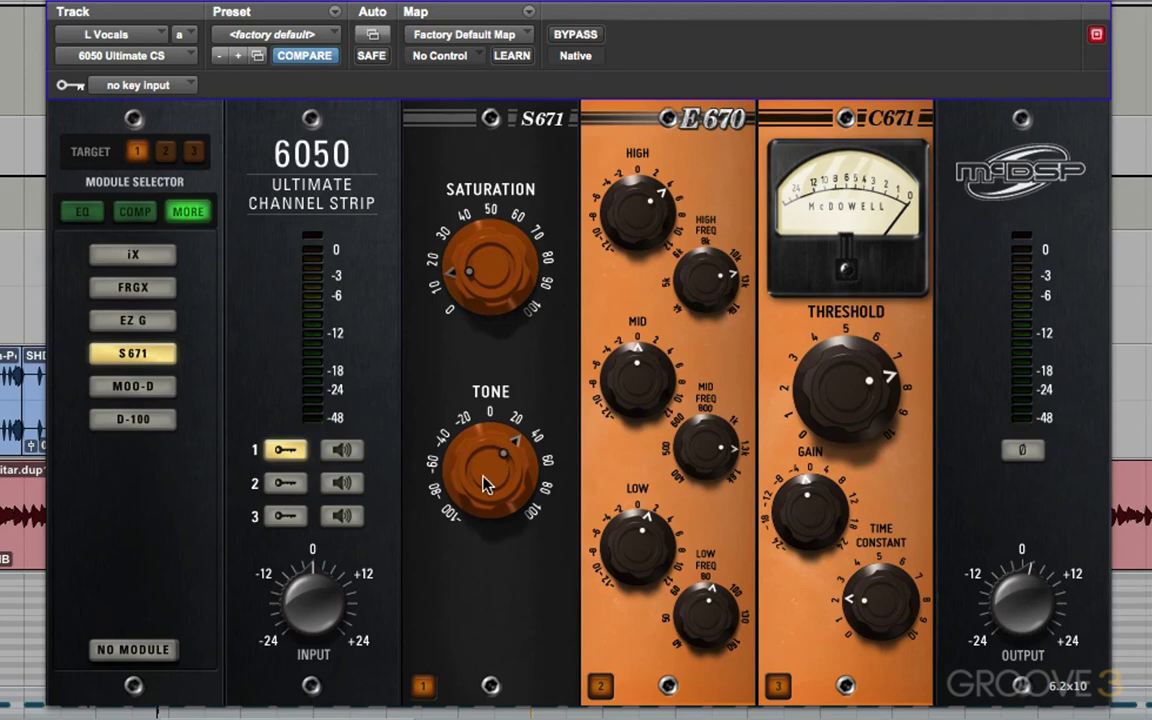
left_click_drag(495, 462, 496, 555)
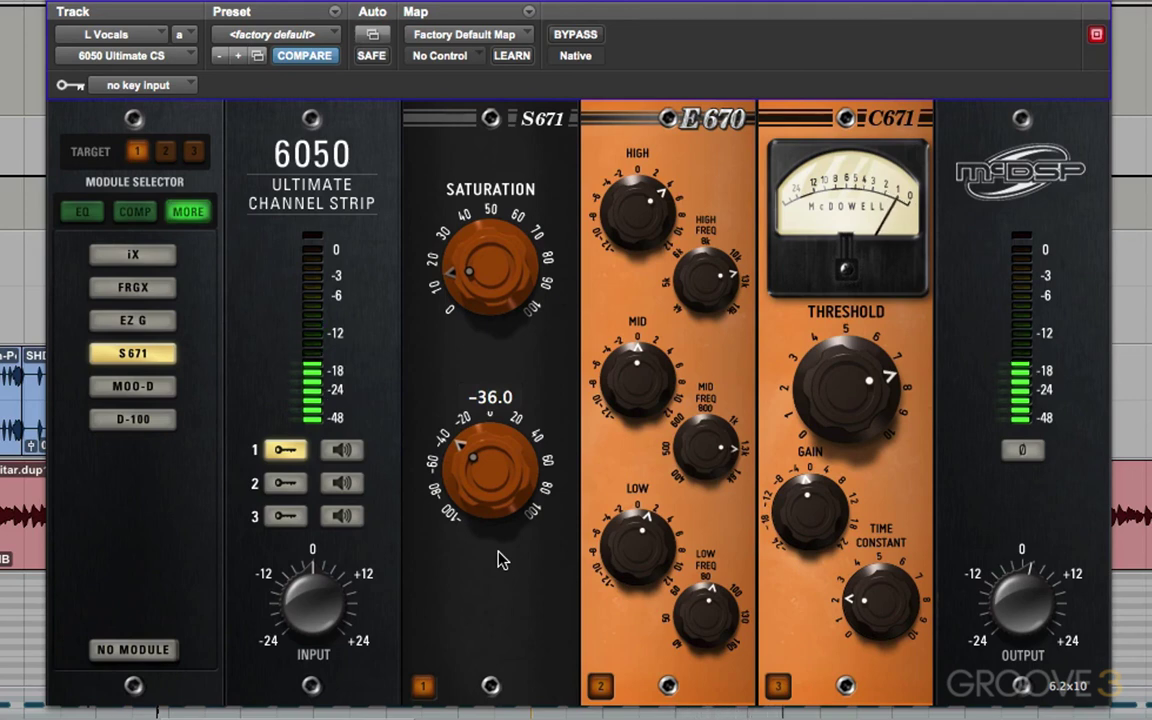
left_click_drag(498, 545, 495, 470)
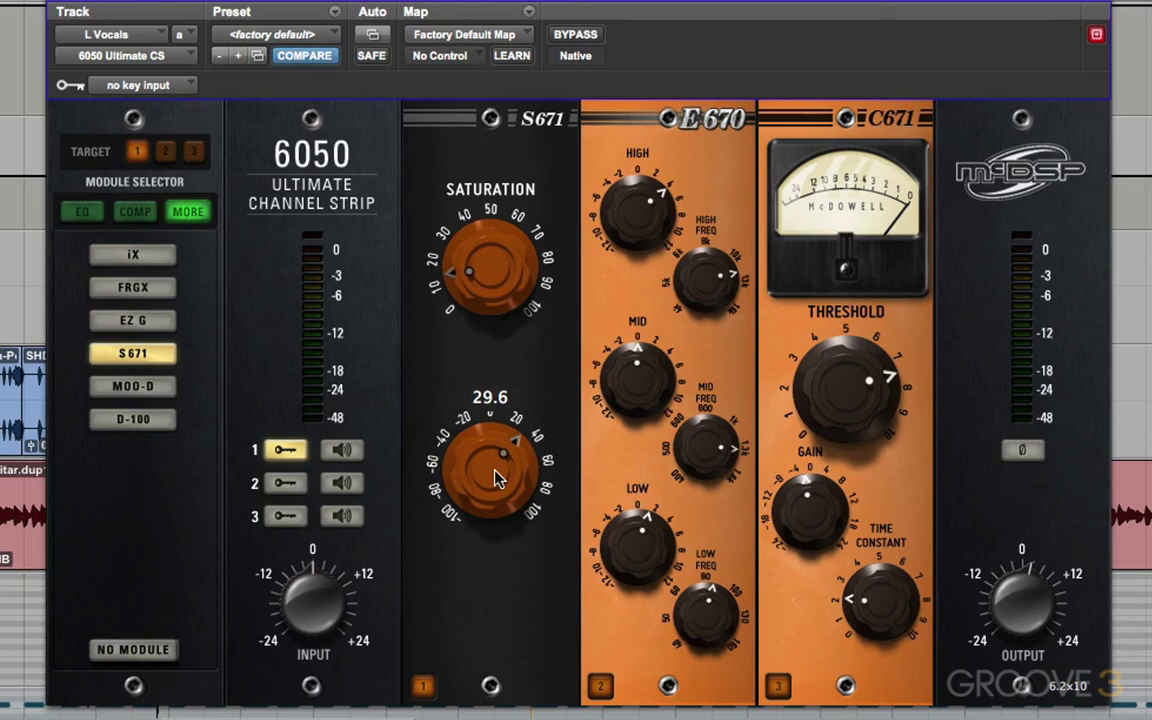
left_click_drag(497, 478, 497, 478)
Raise the channel strip's output slightly above 0 and compare the vocal bypassed and active.
mouse_move(1022, 604)
left_mouse_down()
mouse_move(1029, 612)
mouse_move(1028, 600)
left_mouse_up()
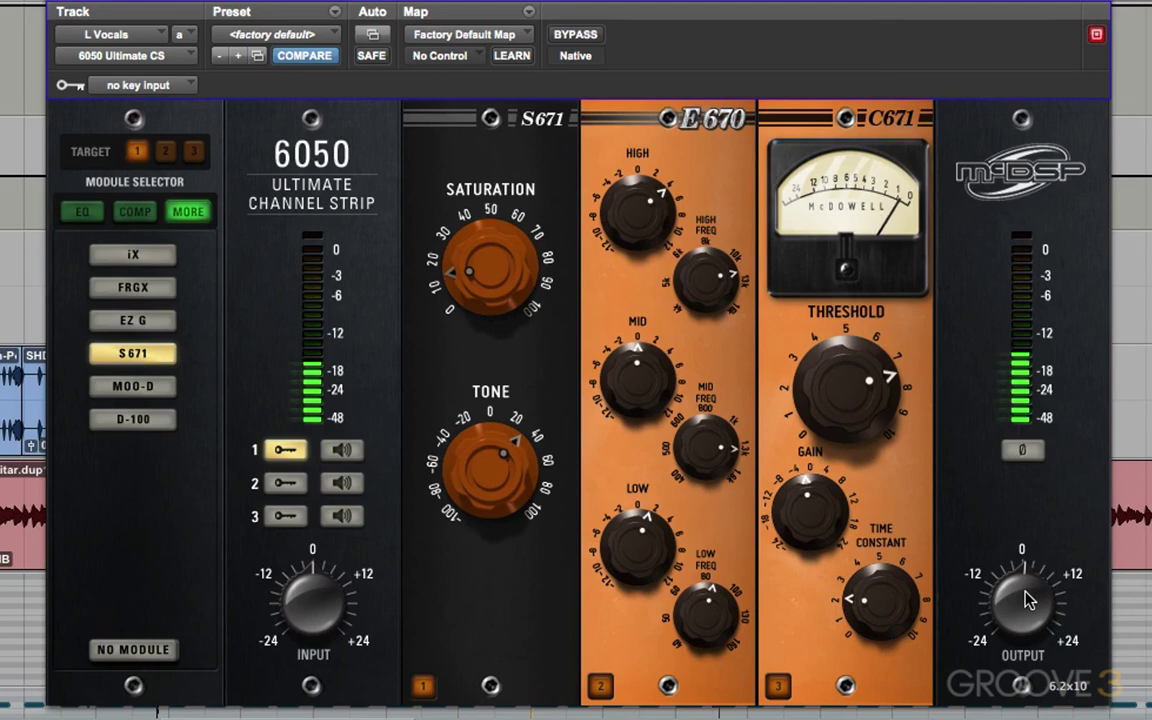
left_click(575, 35)
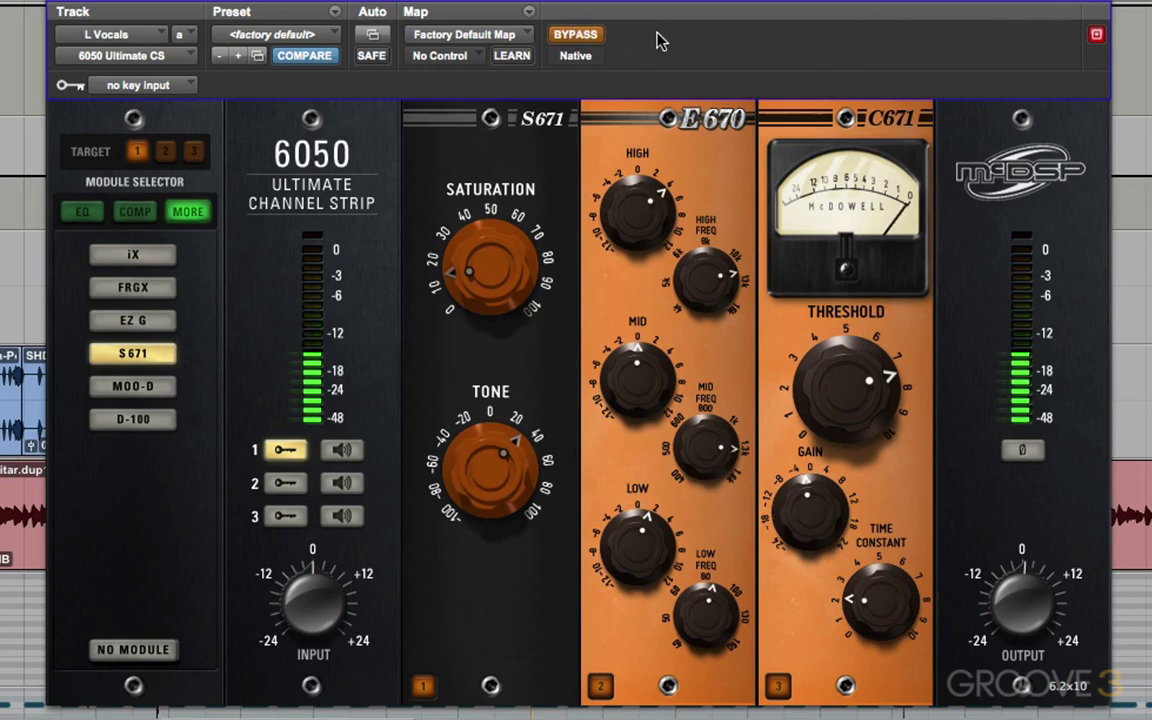
left_click(585, 36)
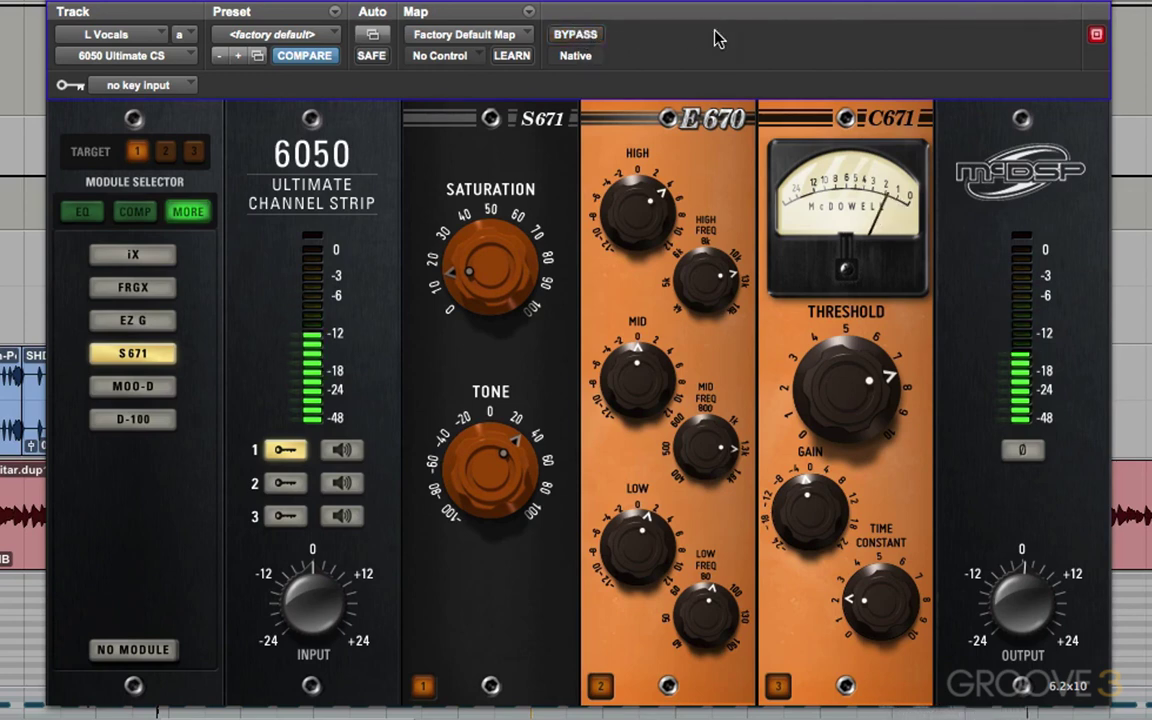